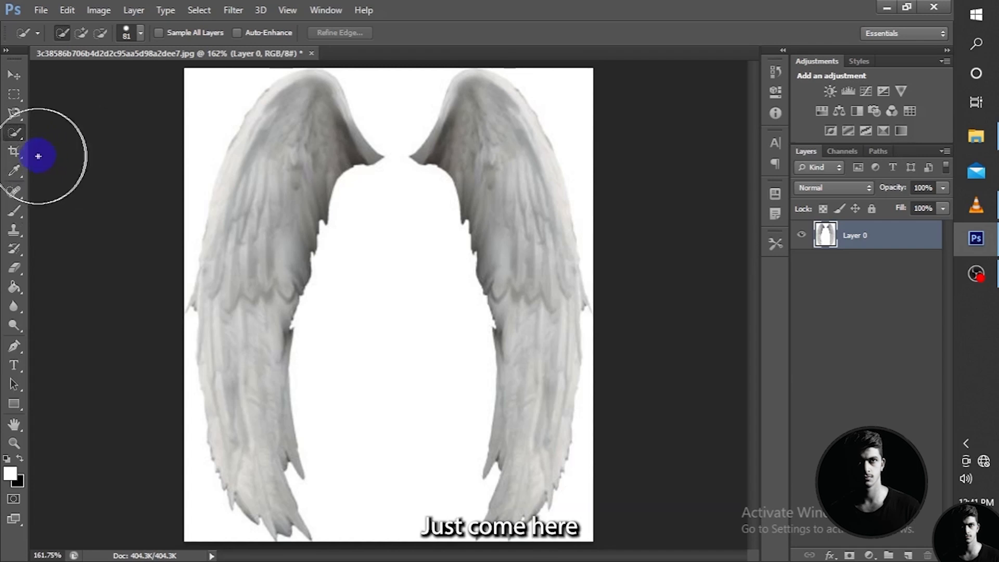
- Crop off the upper part of the wings image with the Crop tool, keeping the full width, and undo the crop
left_click(14, 152)
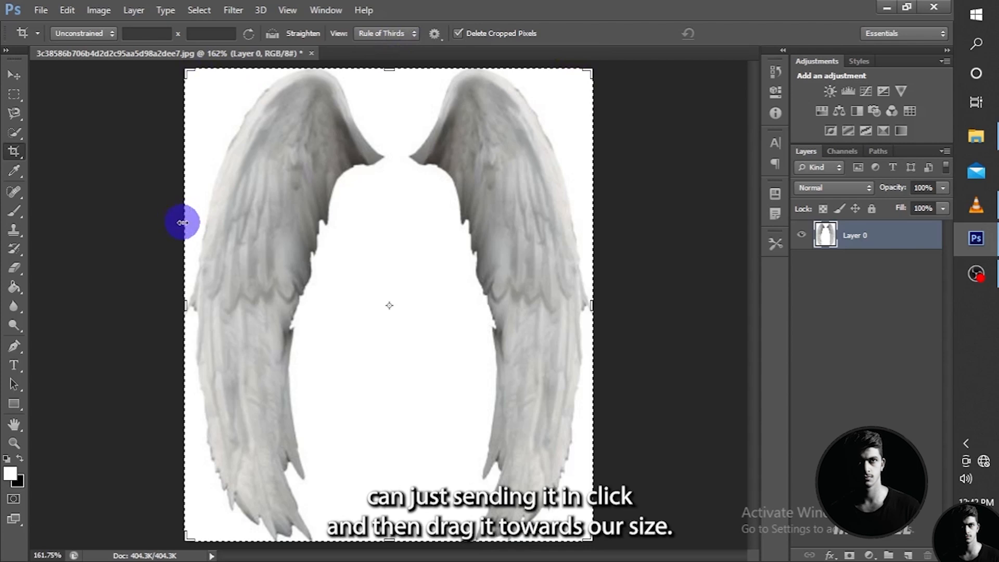
left_click_drag(183, 222, 220, 235)
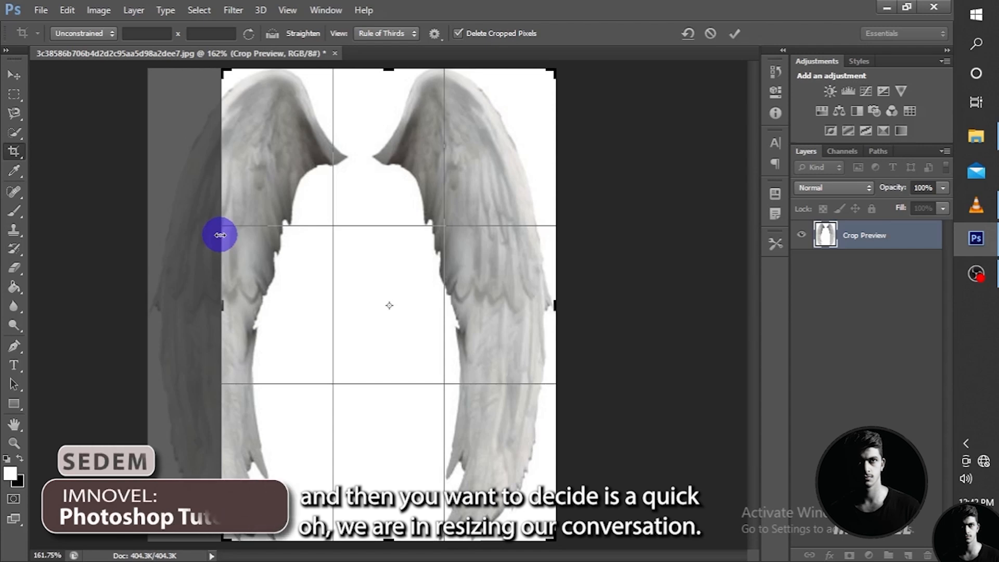
left_click_drag(220, 235, 185, 236)
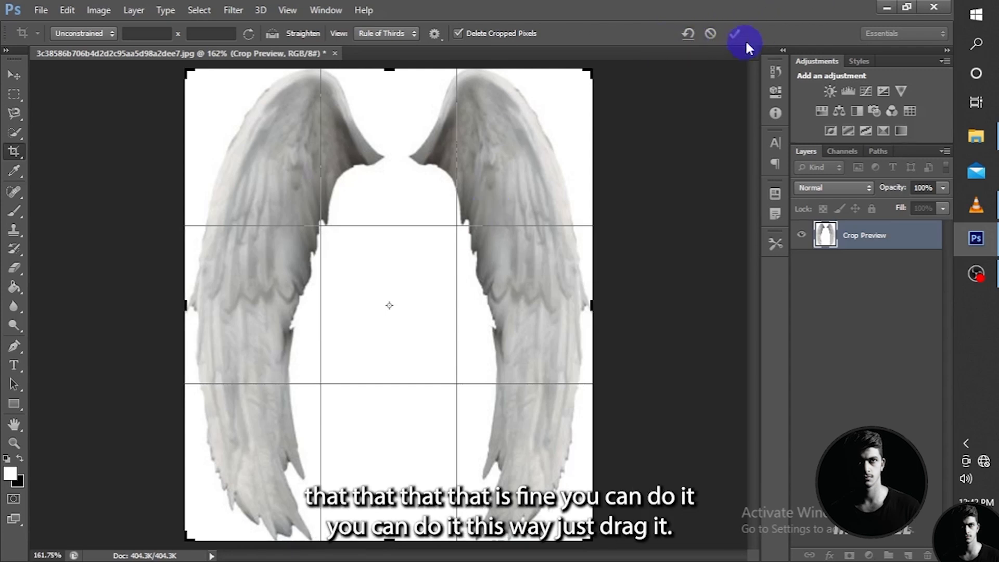
left_click_drag(391, 70, 396, 110)
left_click(732, 31)
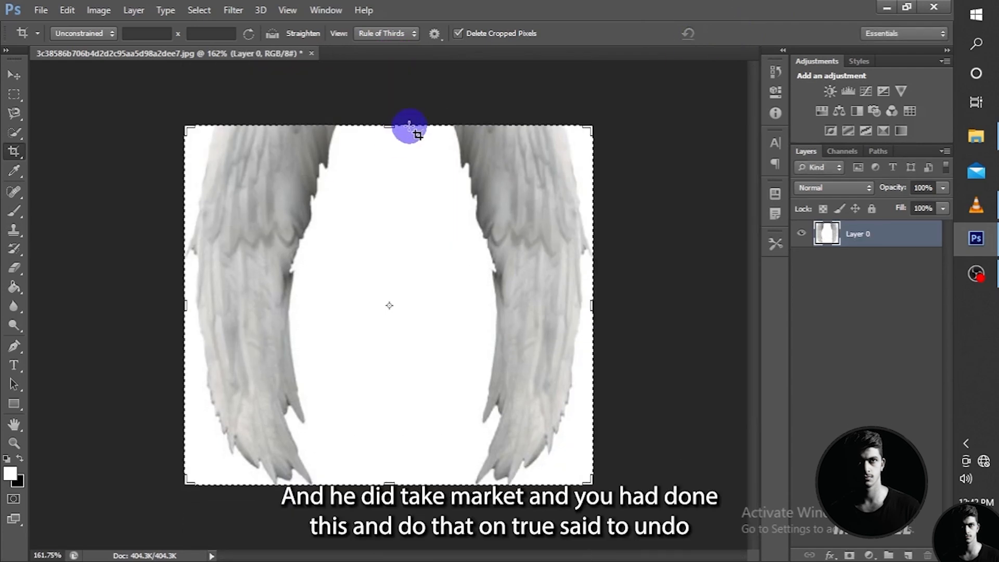
key("ctrl")
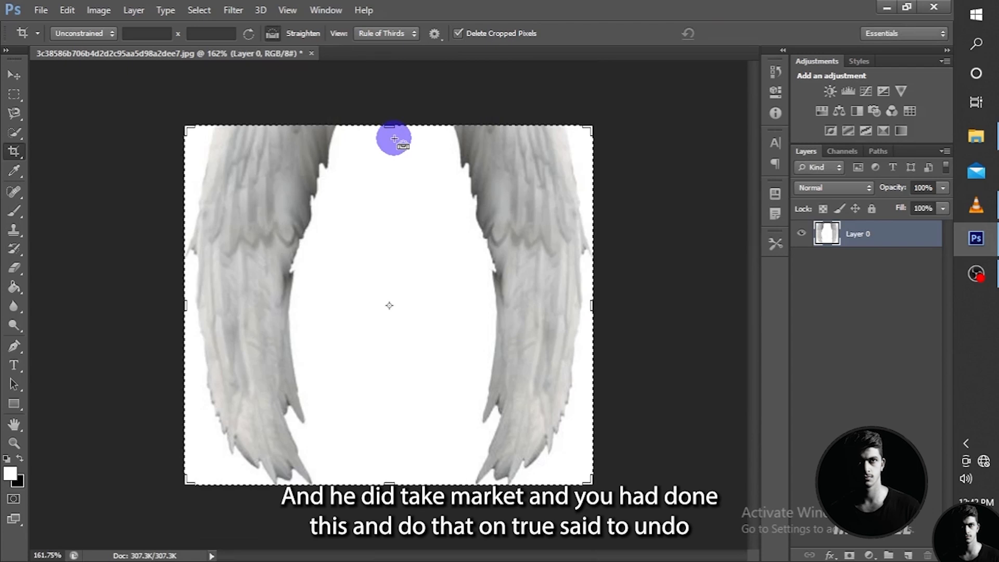
key("ctrl+z")
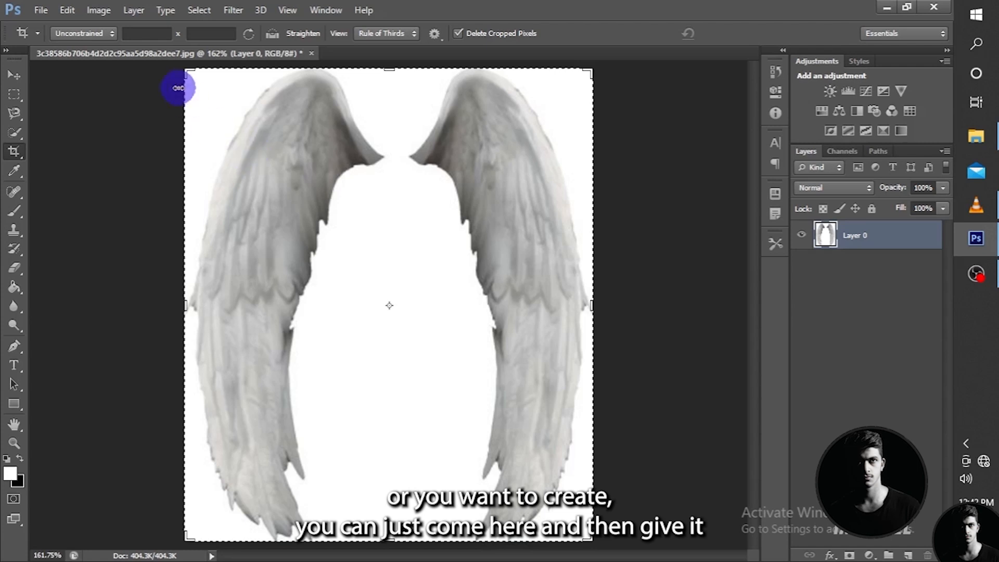
- Crop the wings image to a custom 10 x 10 aspect ratio and undo the crop
left_click(149, 33)
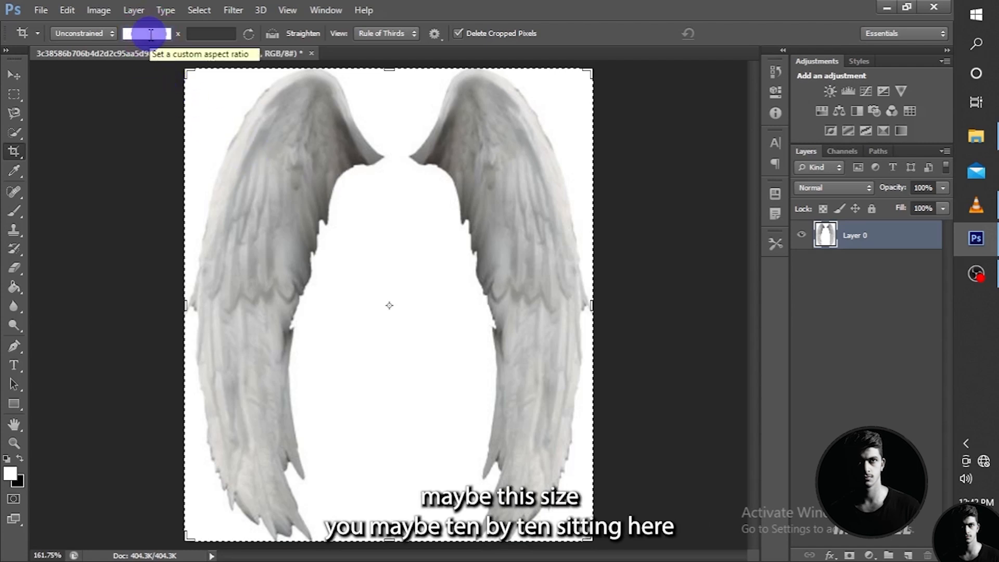
type("10")
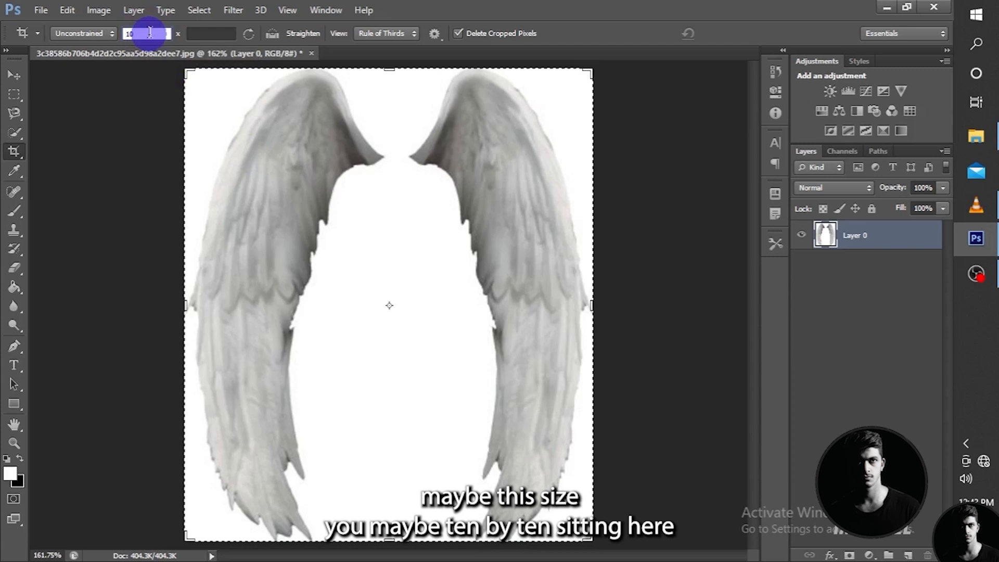
left_click(219, 34)
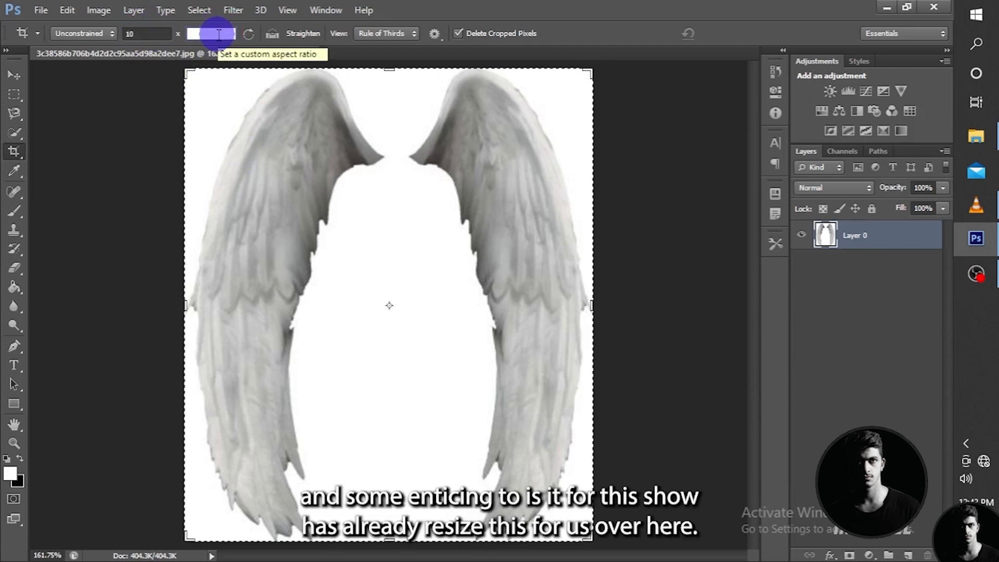
type("10")
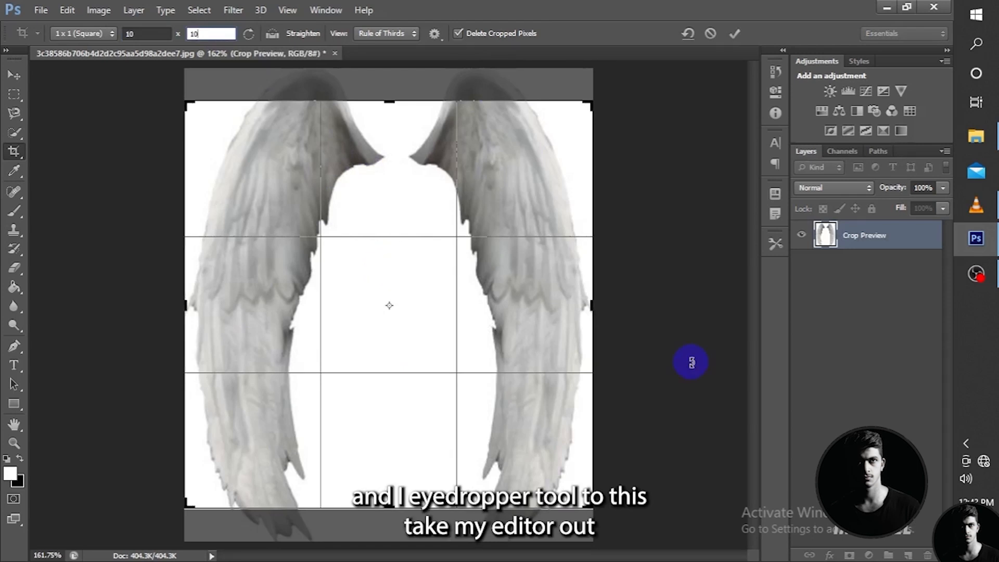
left_click(733, 33)
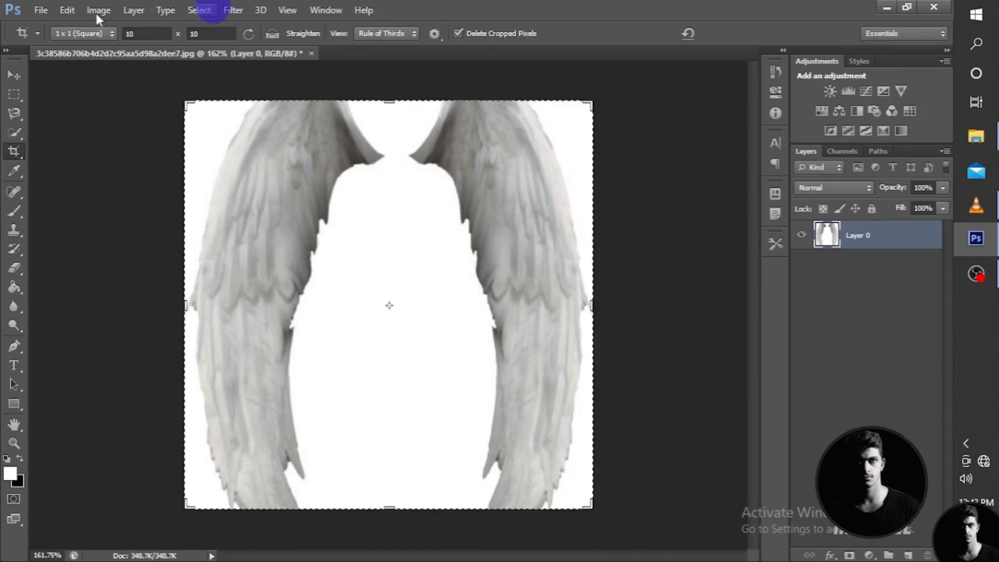
left_click(14, 170)
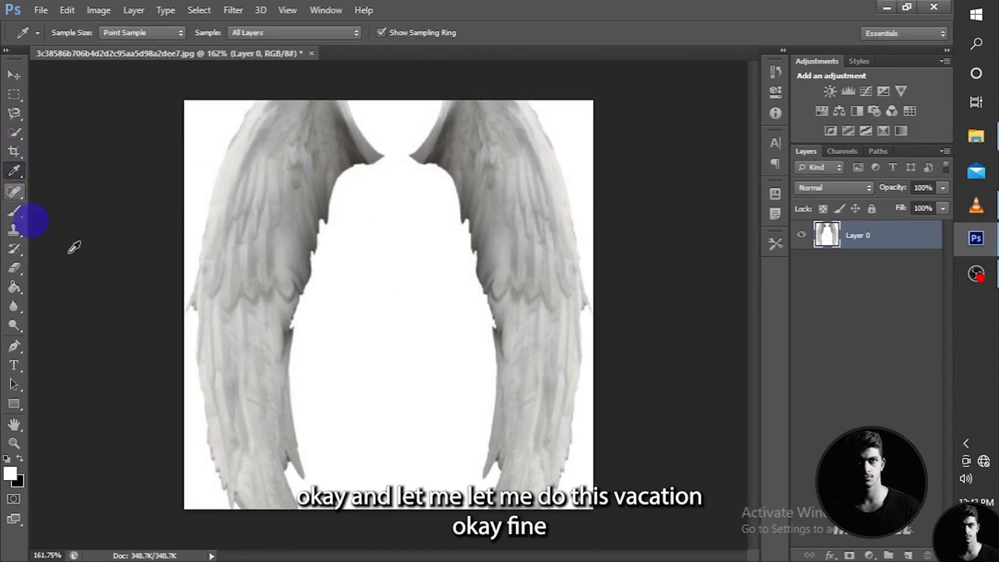
key("ctrl+alt+z")
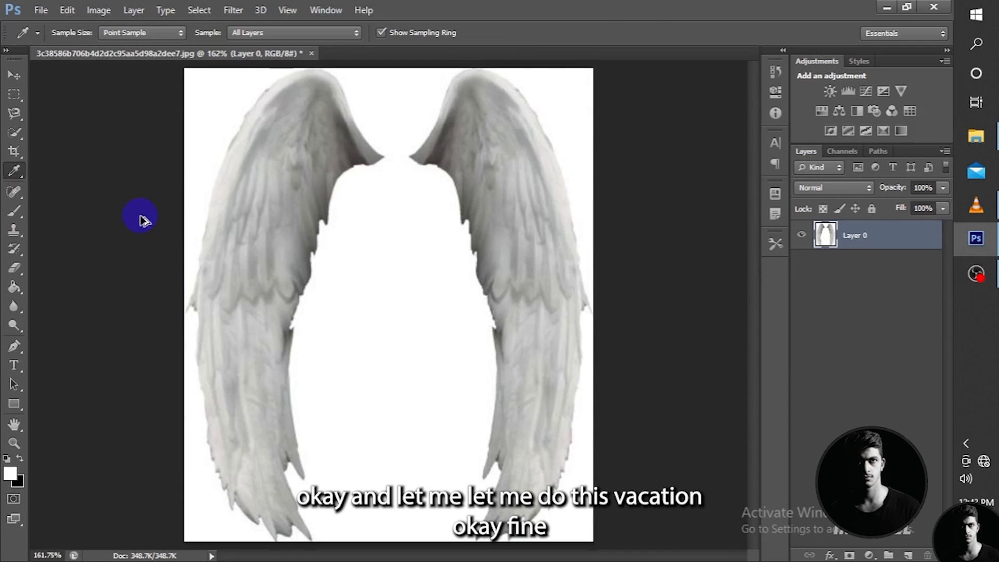
left_click(19, 152)
left_click(18, 170)
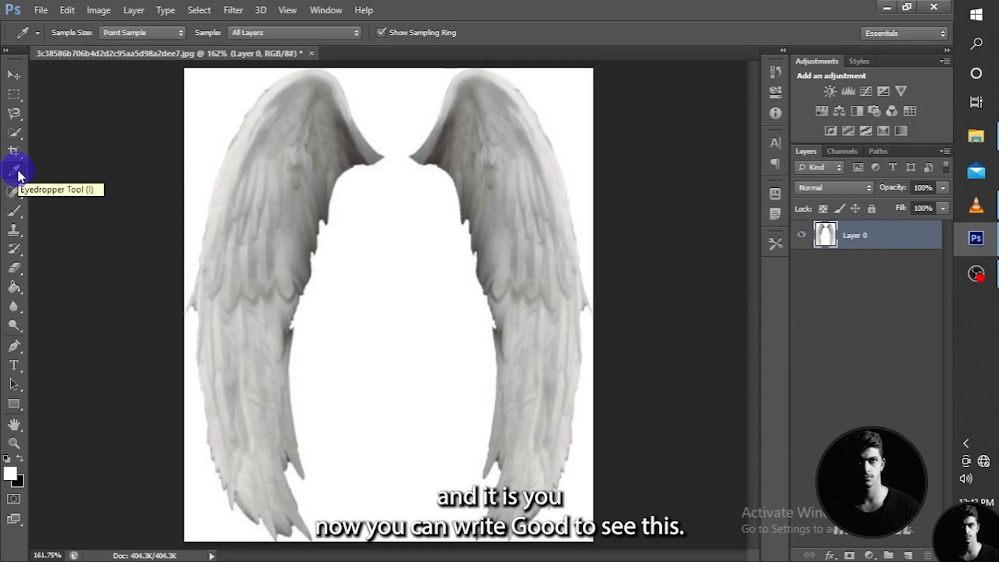
right_click(17, 168)
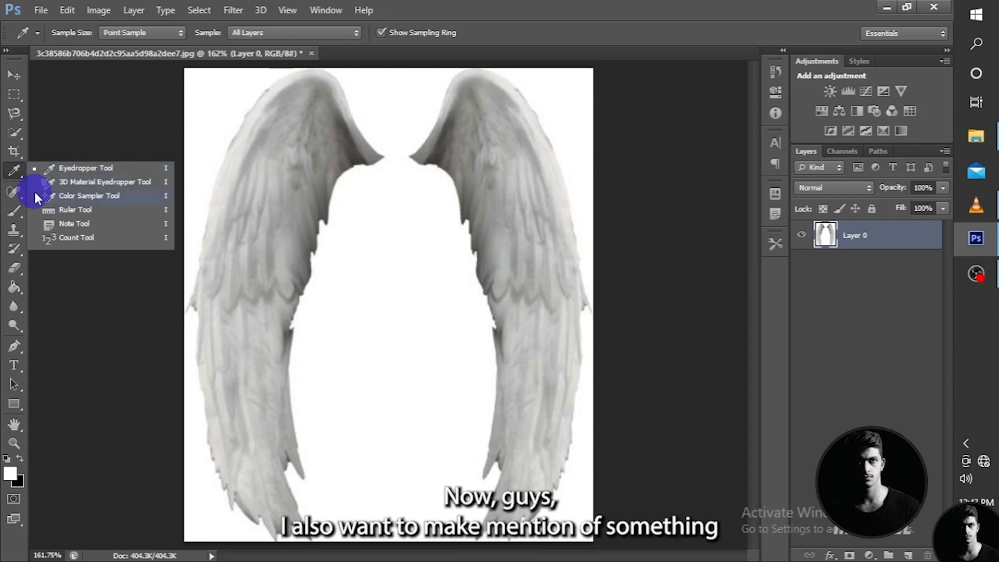
left_click(16, 177)
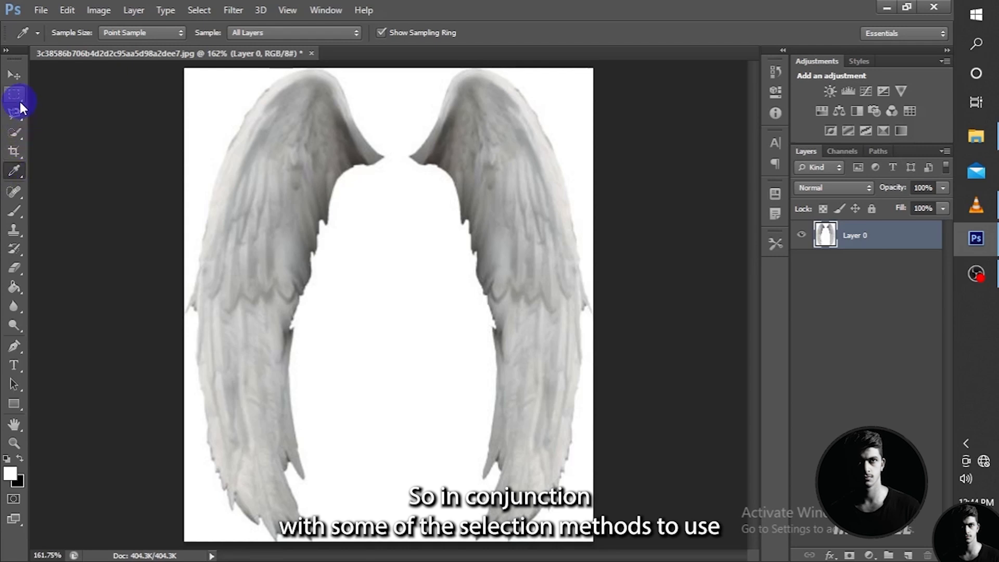
left_click(14, 133)
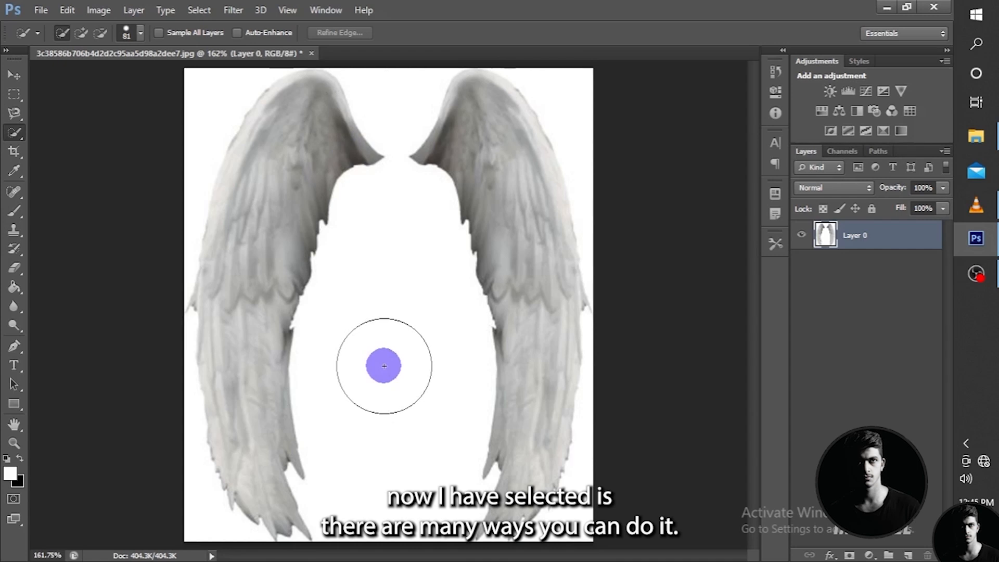
- Sample wing and background colors with the Eyedropper, ending on the dark gray-brown near the left wing's inner tip as foreground color
left_click(15, 169)
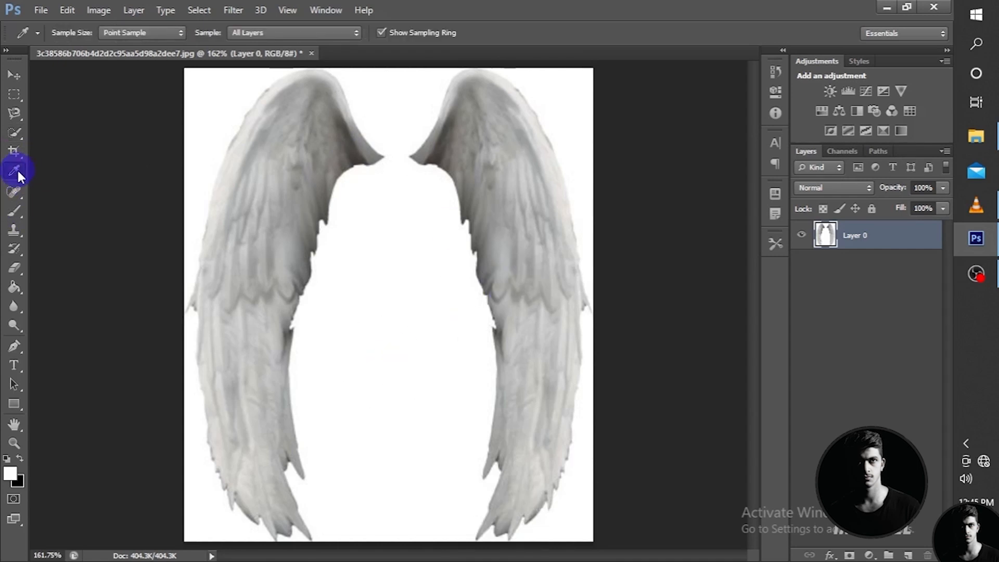
mouse_move(352, 145)
left_mouse_down()
mouse_move(360, 146)
mouse_move(345, 130)
mouse_move(360, 138)
left_mouse_up()
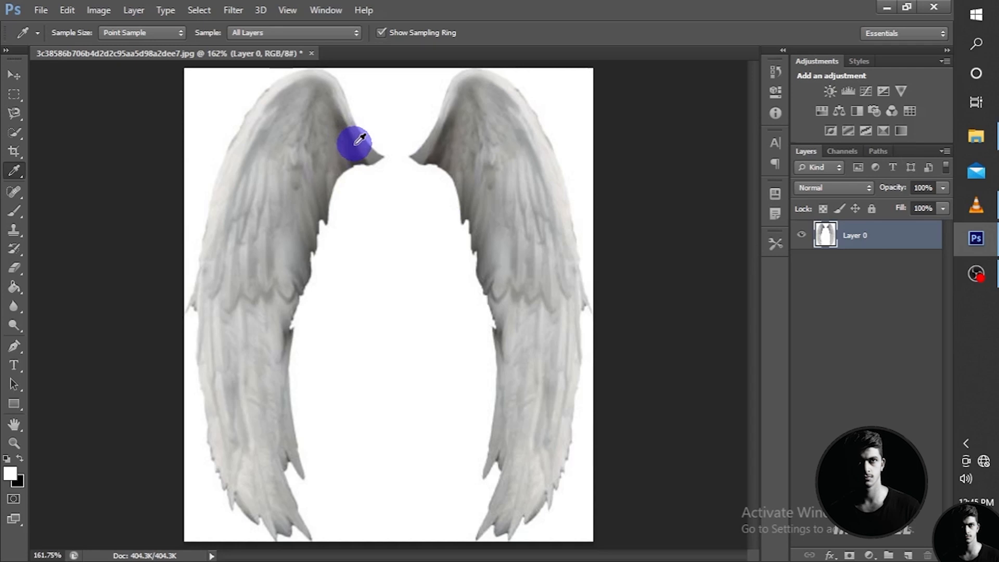
left_click(357, 142)
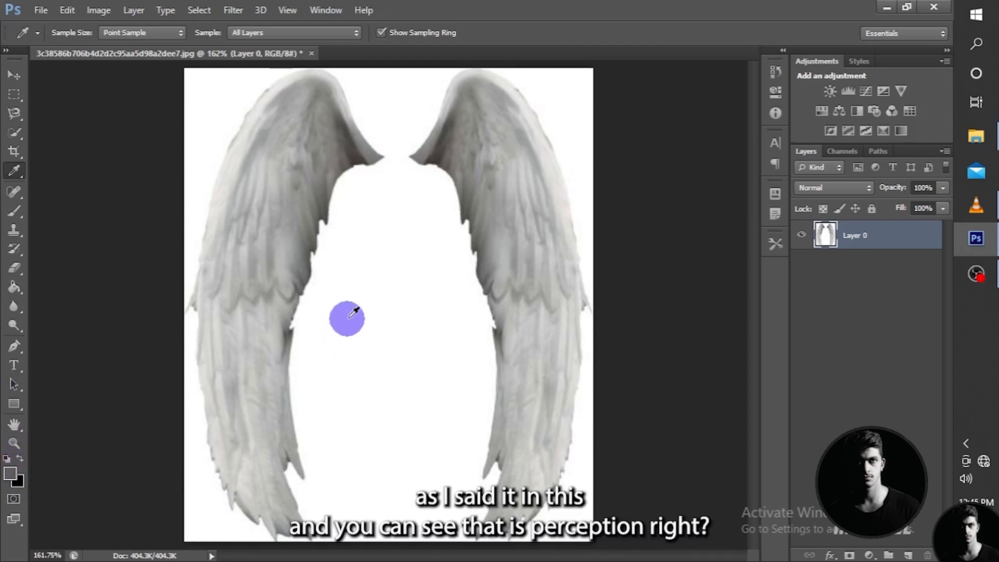
left_click(403, 257)
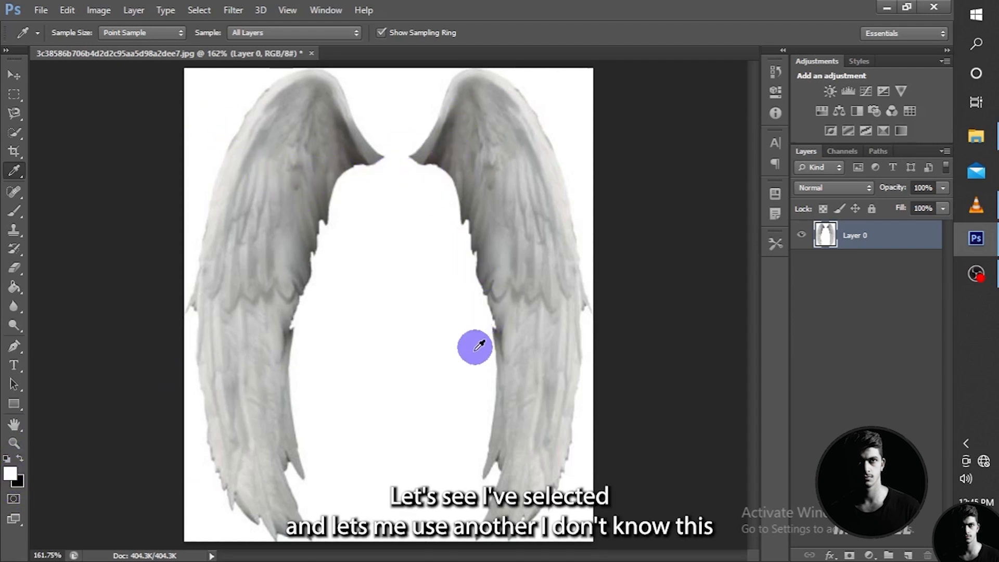
left_click(470, 209)
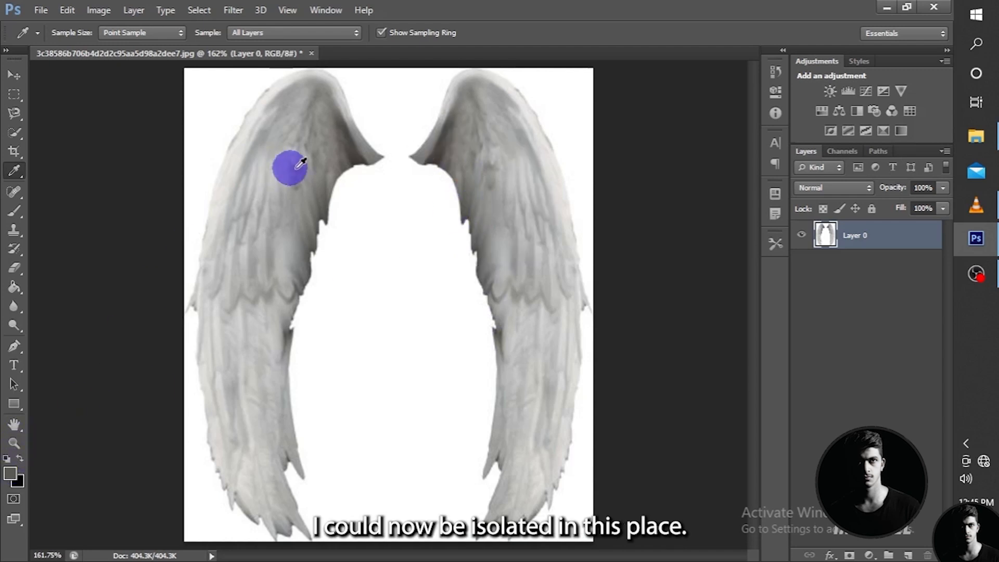
left_click(354, 149)
left_click_drag(280, 222, 358, 146)
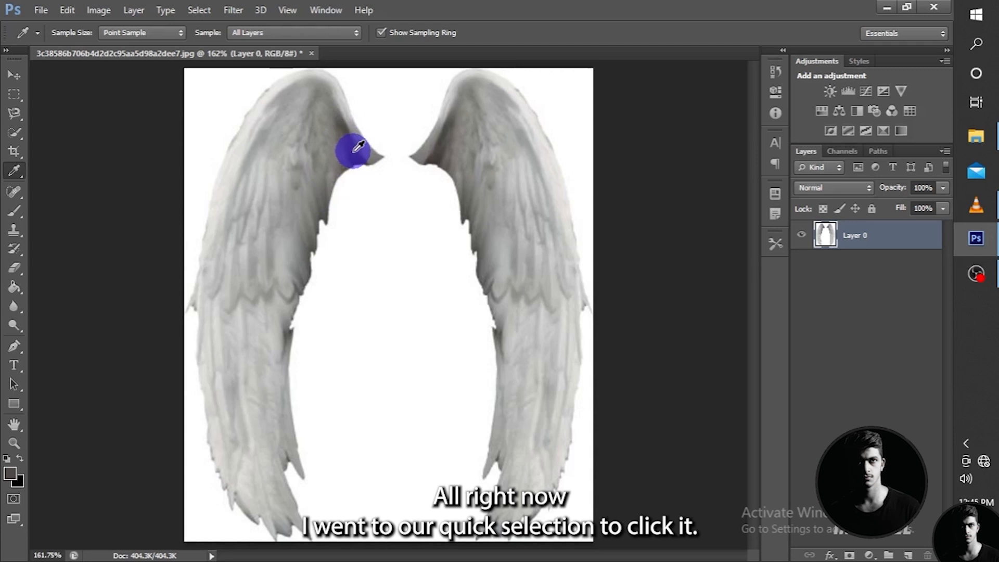
- Select the white area between the two wings with the Quick Selection tool
left_click(14, 134)
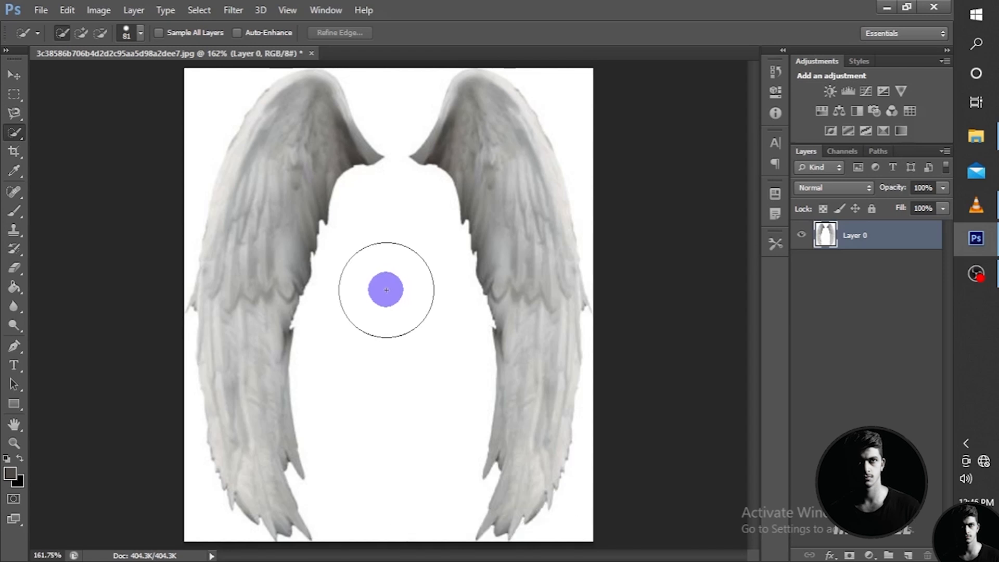
left_click(387, 289)
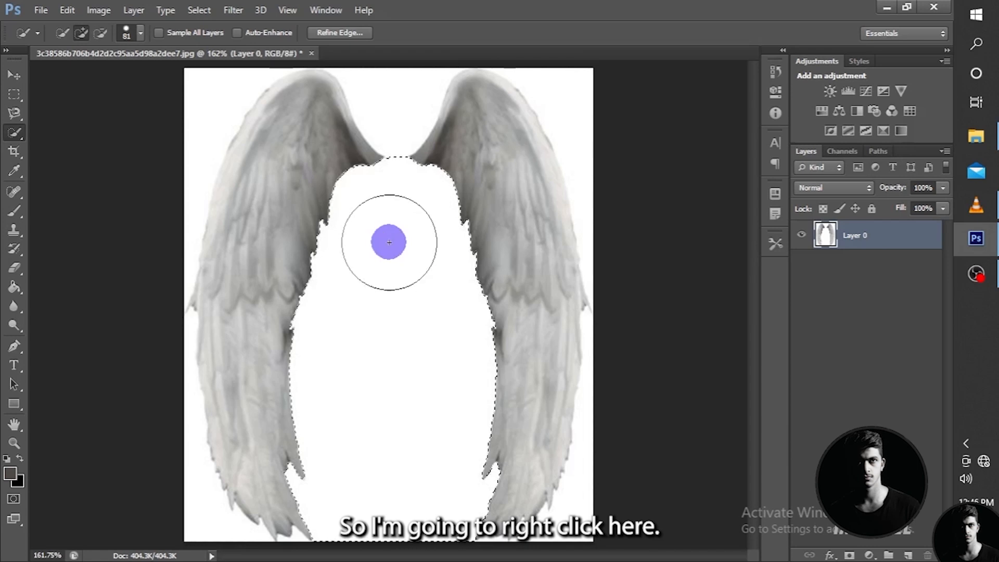
right_click(403, 253)
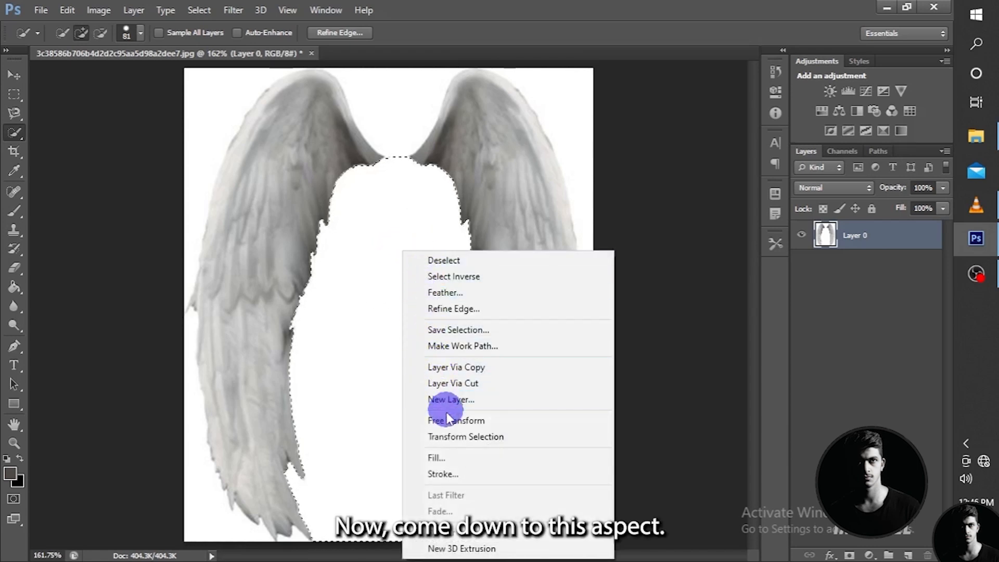
left_click(443, 454)
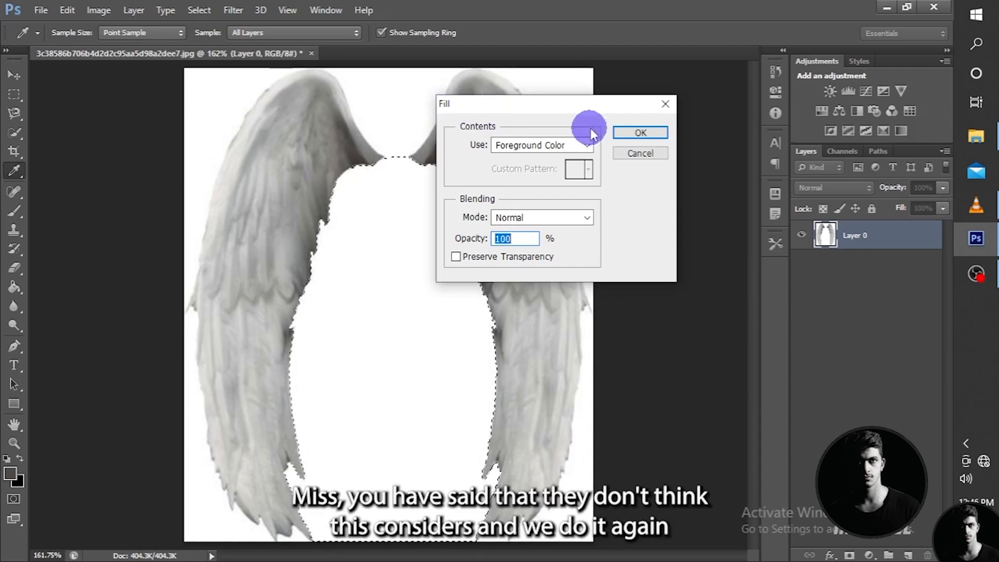
left_click(623, 153)
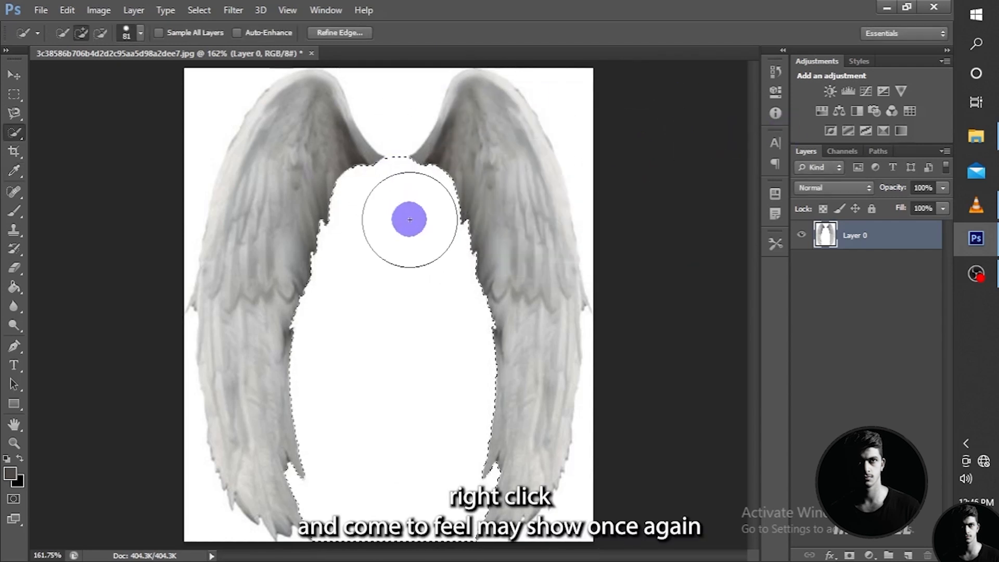
- Fill the selected area between the wings with the Foreground Color in Normal mode at 100% opacity
right_click(410, 220)
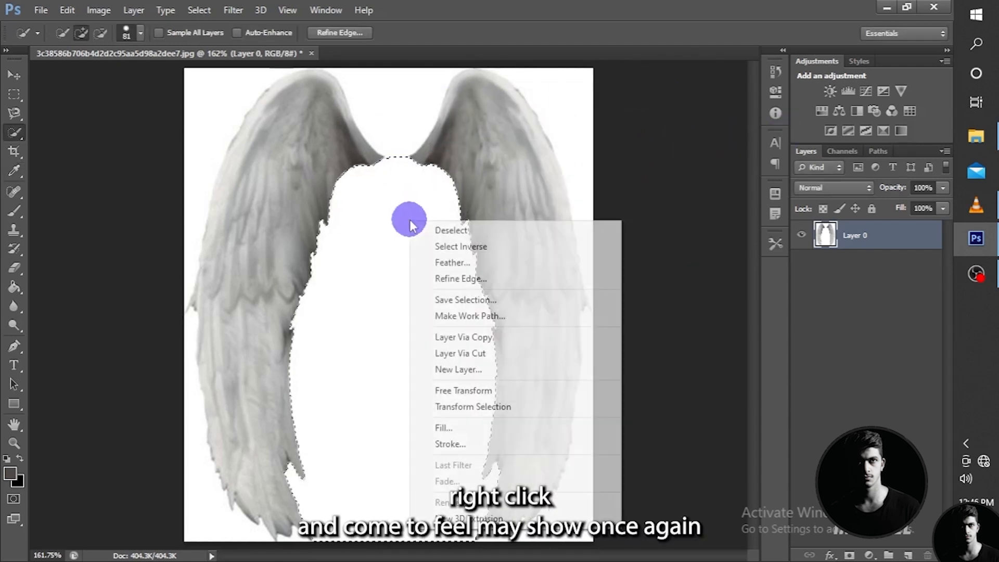
left_click(457, 427)
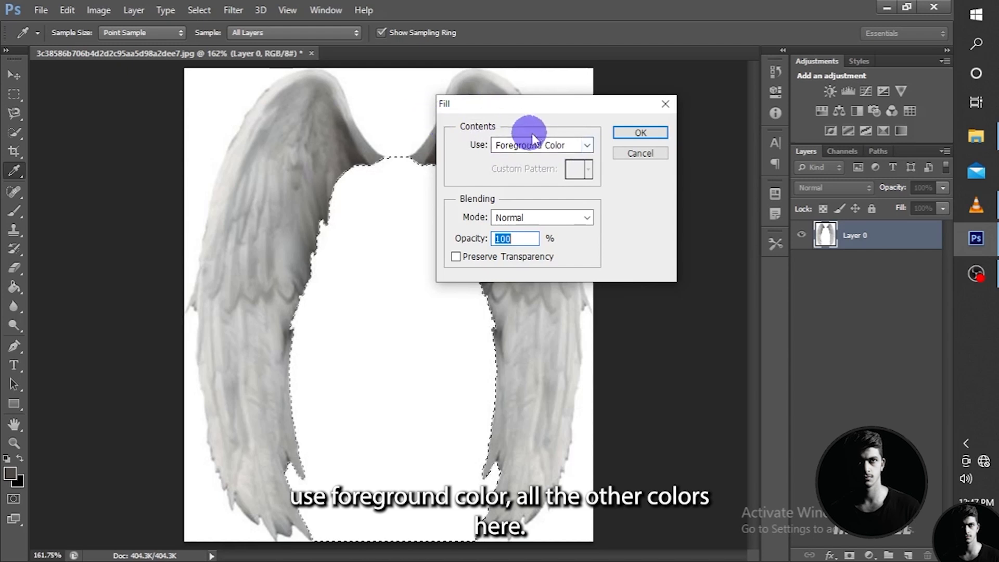
left_click(583, 145)
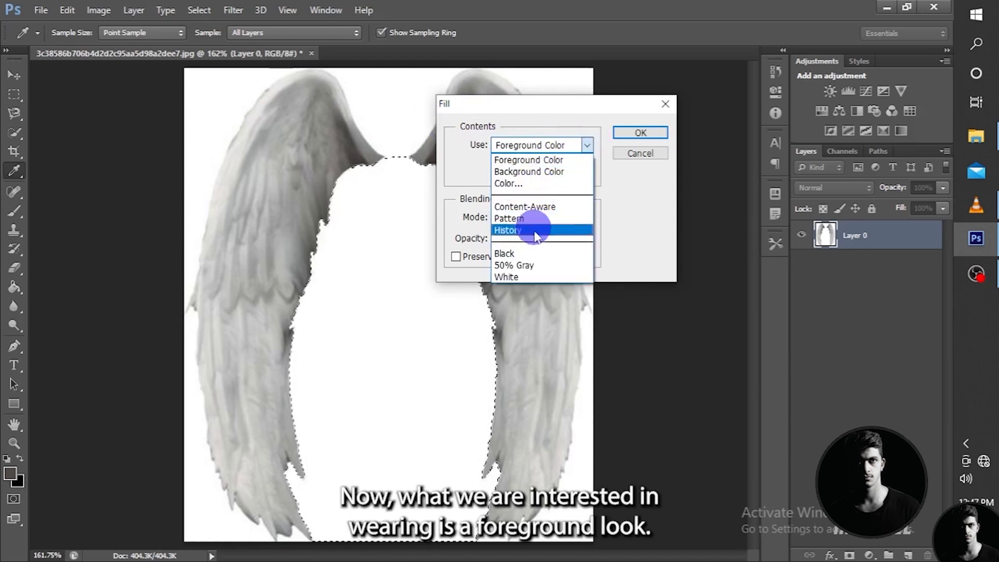
left_click(588, 143)
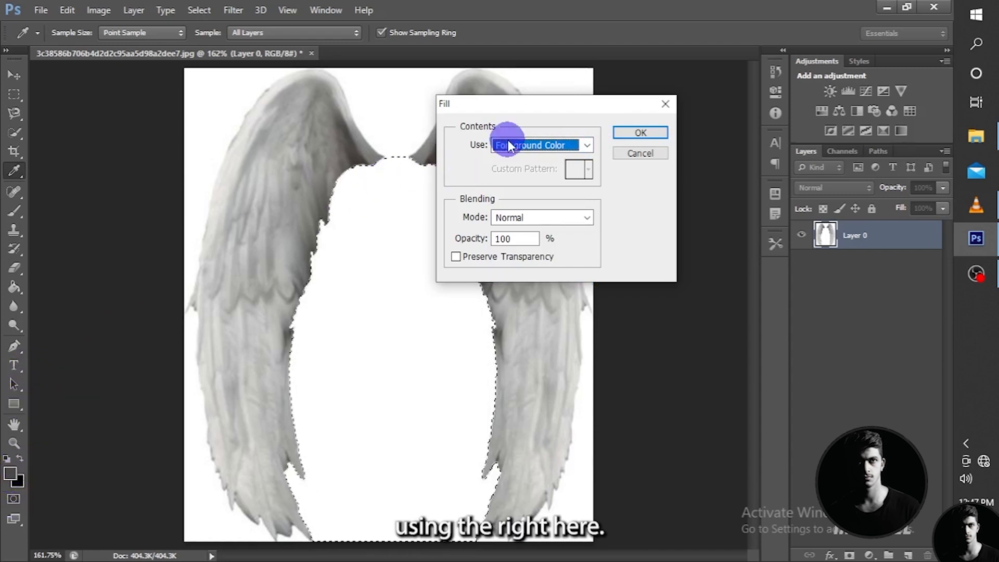
left_click(588, 145)
left_click(588, 147)
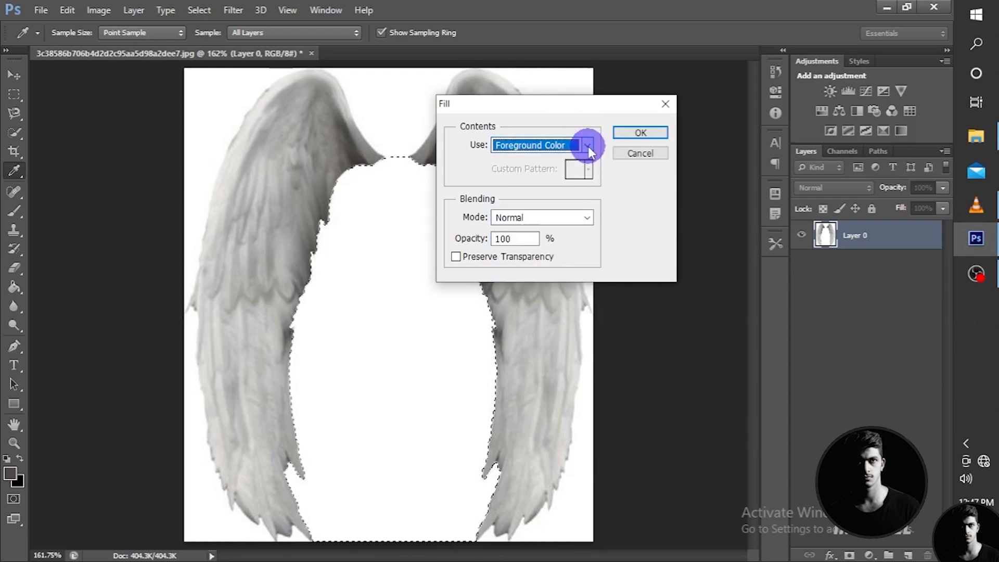
left_click(588, 146)
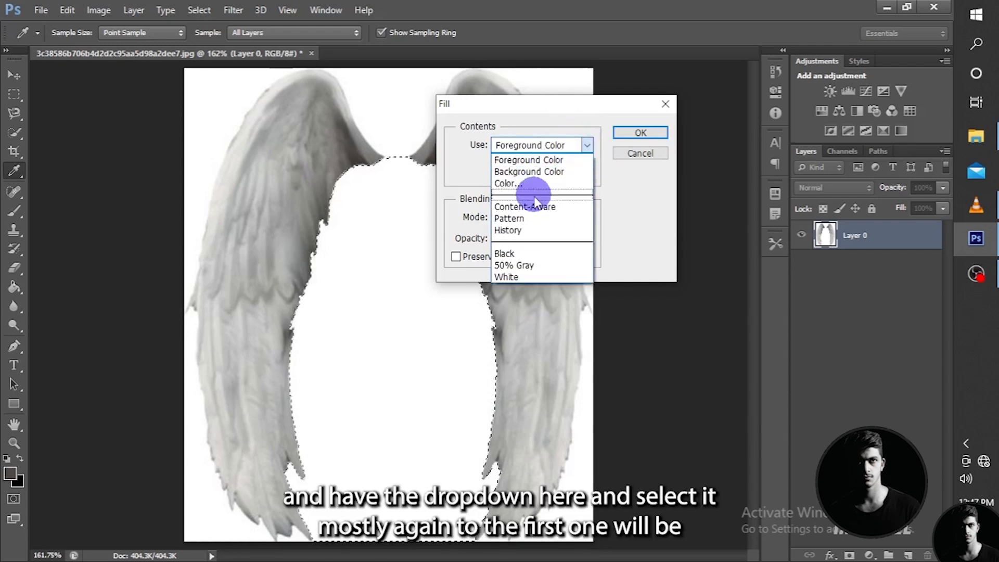
left_click(537, 161)
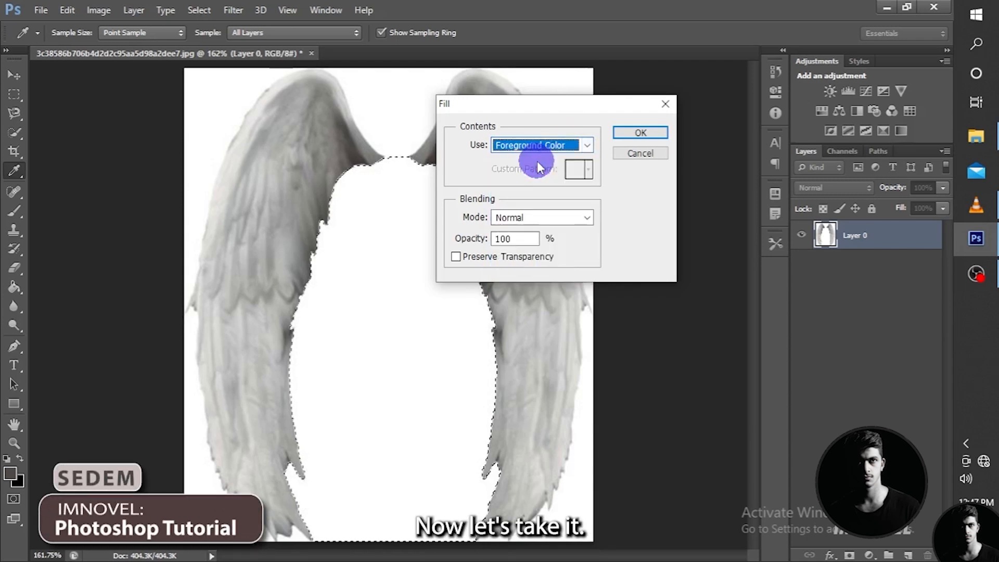
left_click(631, 136)
key("w")
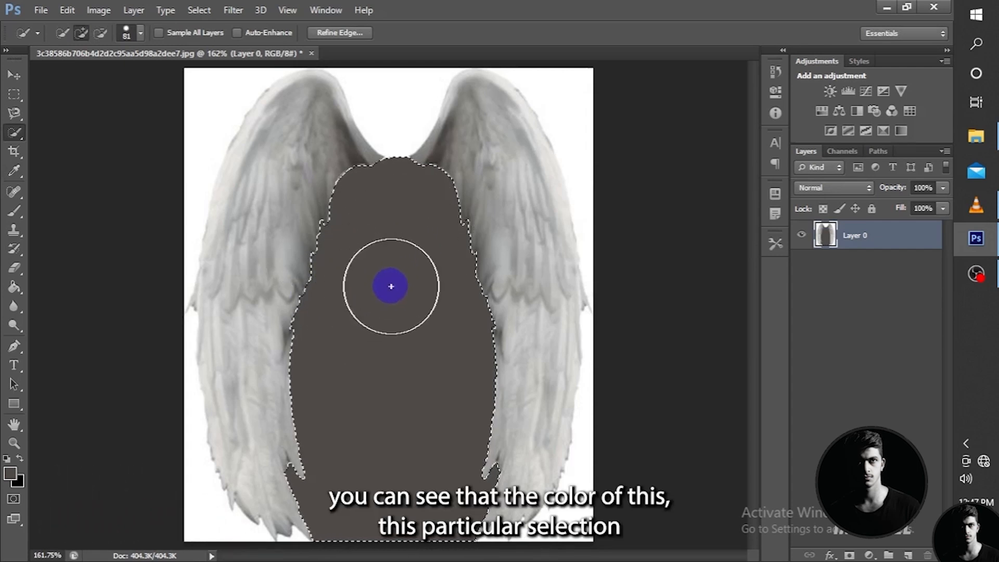
- Activate the Spot Healing Brush tool
left_click(18, 171)
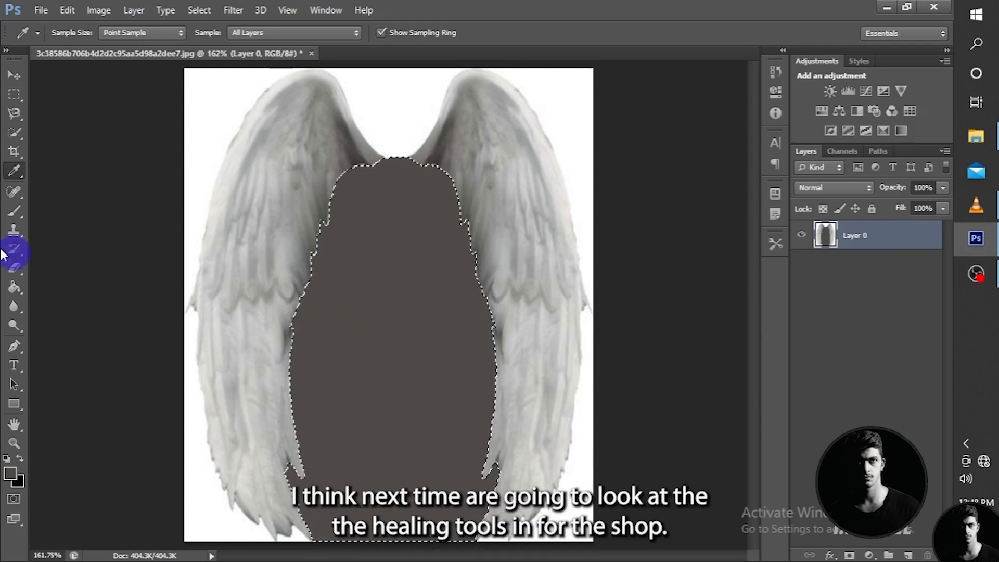
left_click(16, 191)
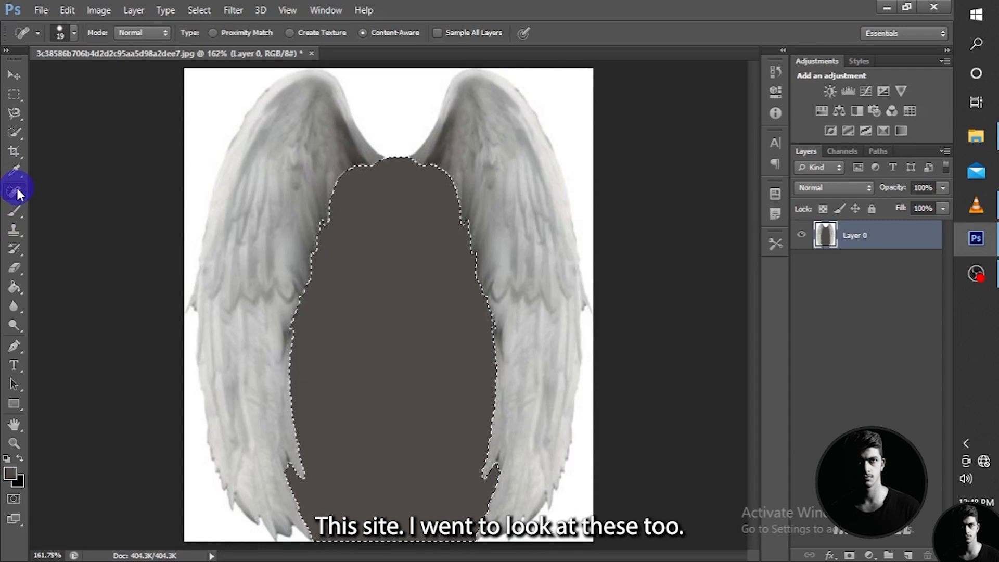